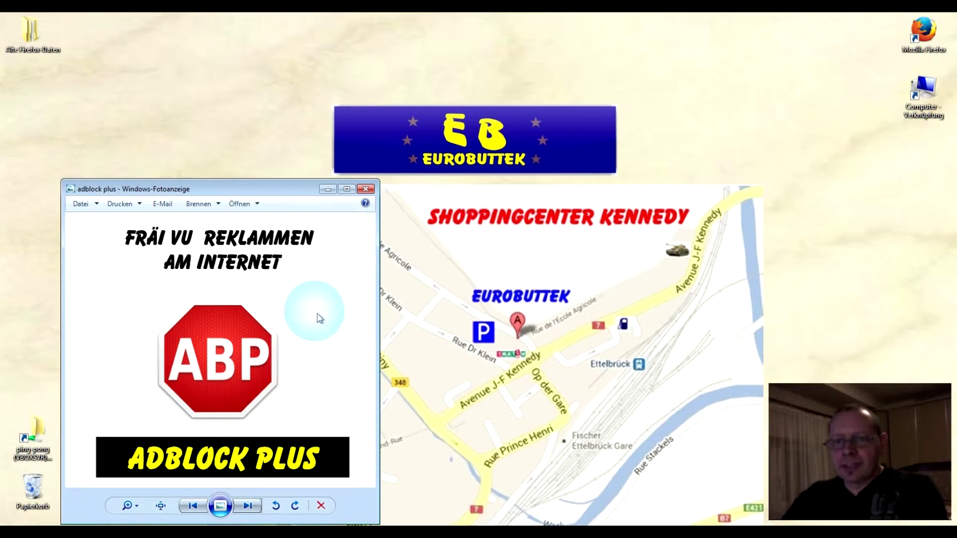
Page through the ad-blocker comparison pictures in the maximized photo viewer and restore its window size at the end
click(249, 508)
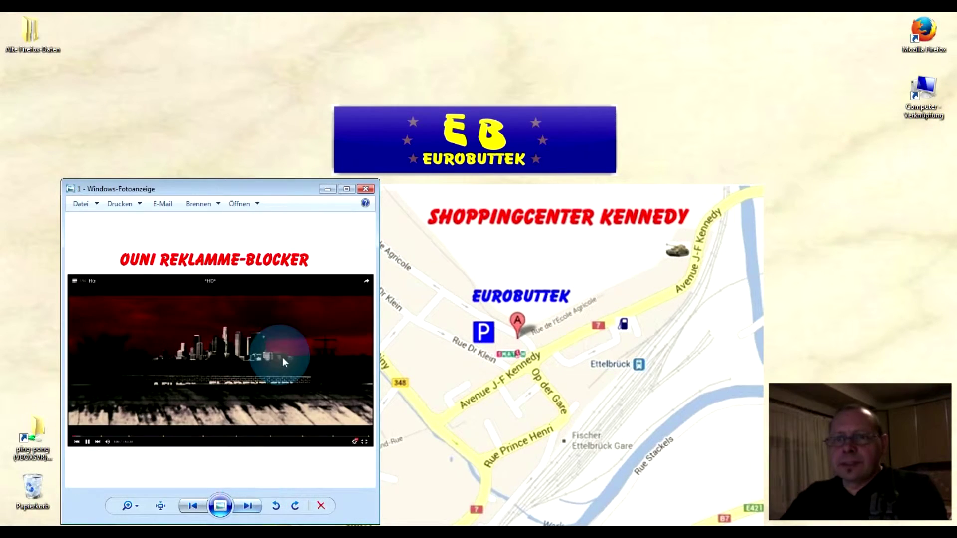
click(348, 189)
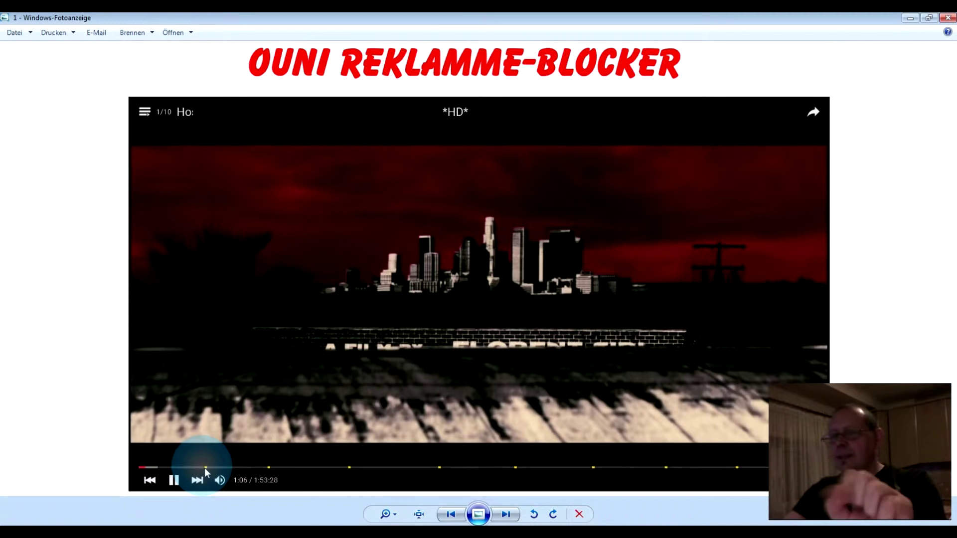
click(506, 515)
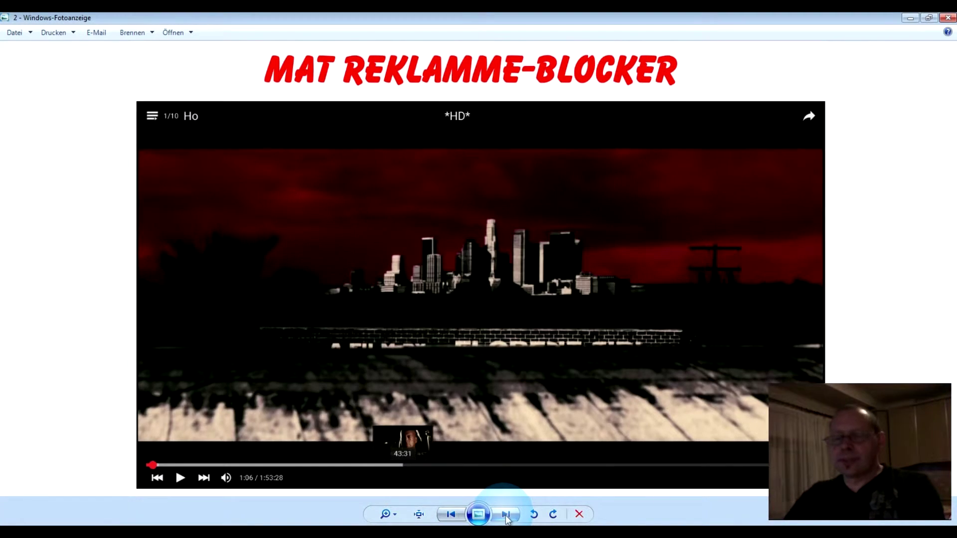
click(506, 515)
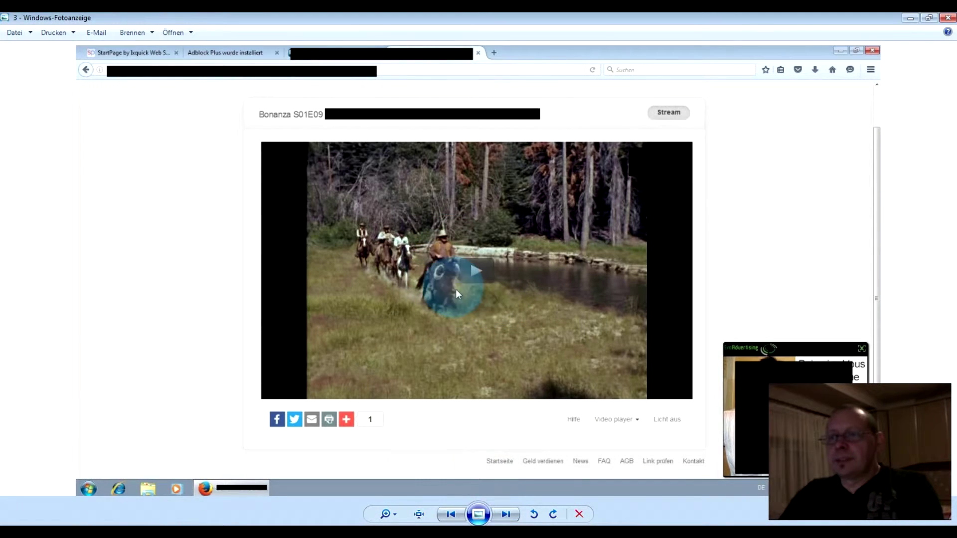
click(506, 516)
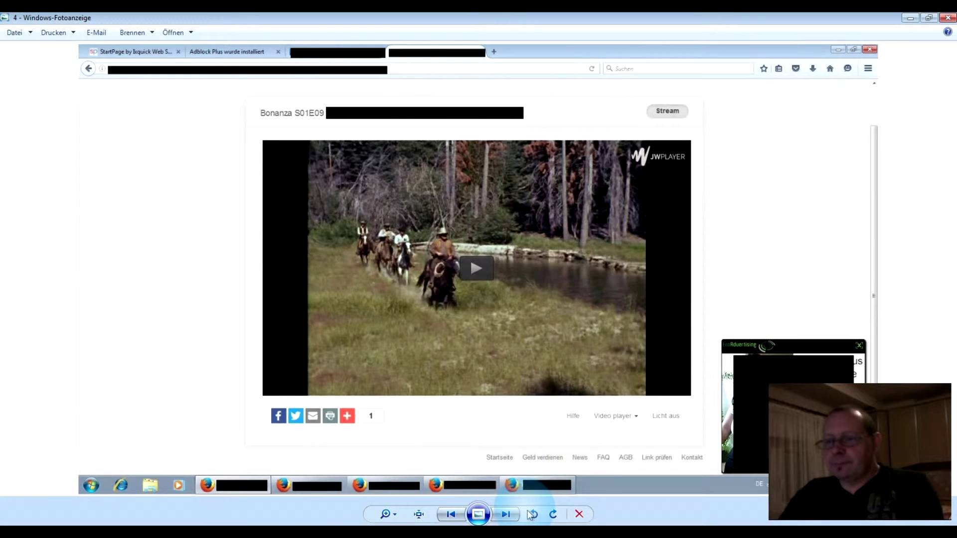
click(506, 514)
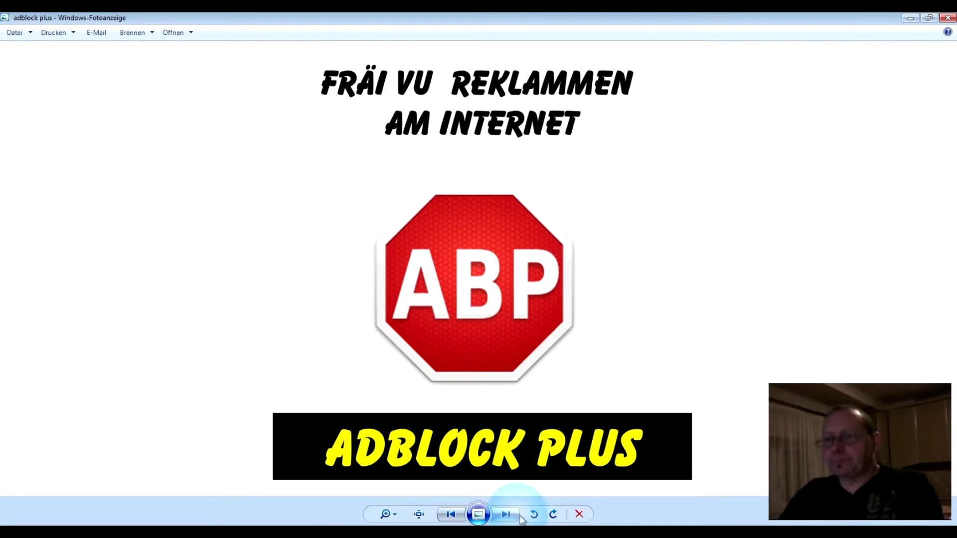
click(929, 18)
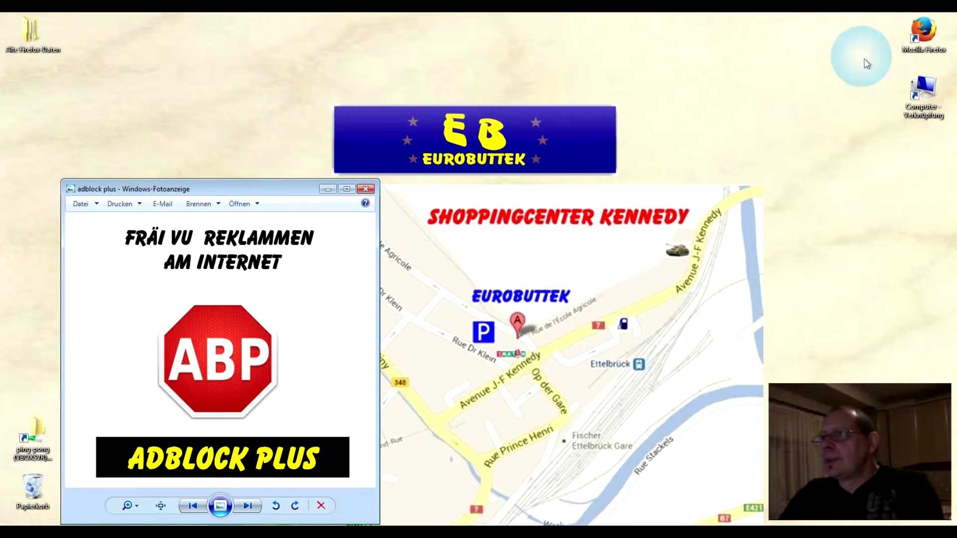
Switch to Mozilla Firefox and open its add-ons manager
click(917, 55)
double_click(917, 54)
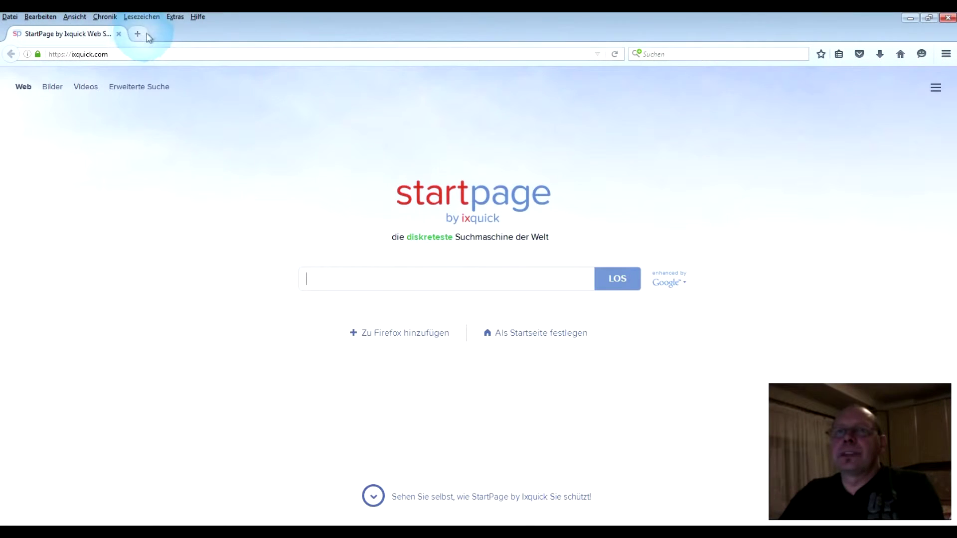
click(175, 17)
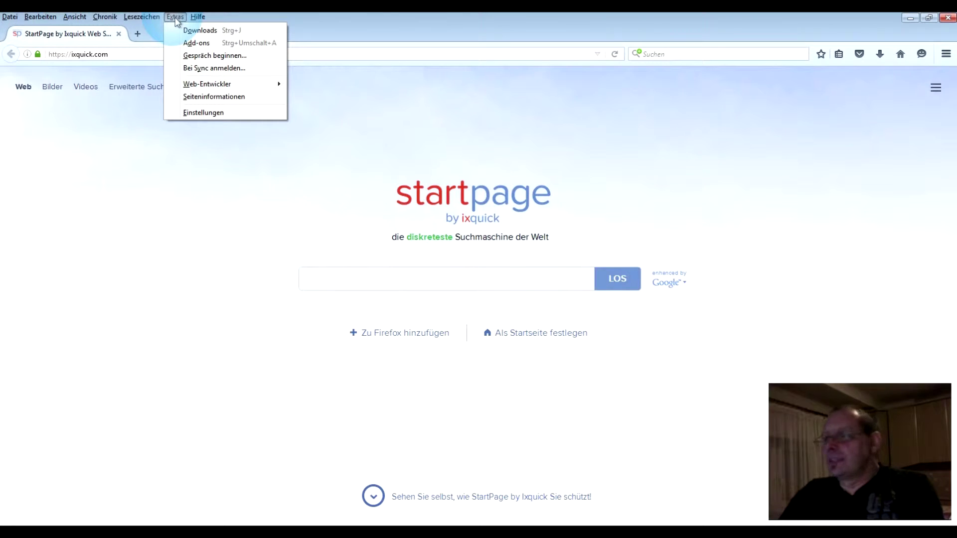
click(192, 47)
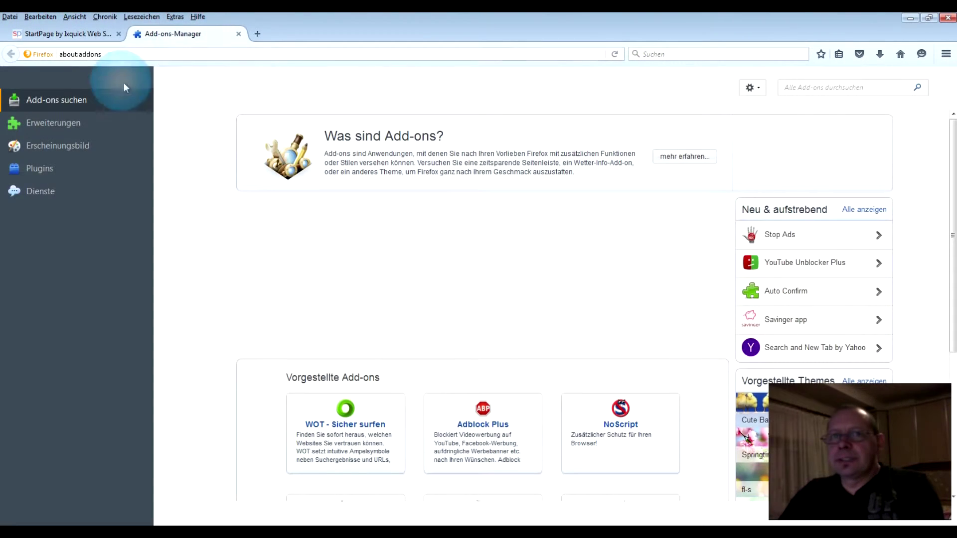
Search the available add-ons for "adblock plus" and install the Adblock Plus extension
click(817, 92)
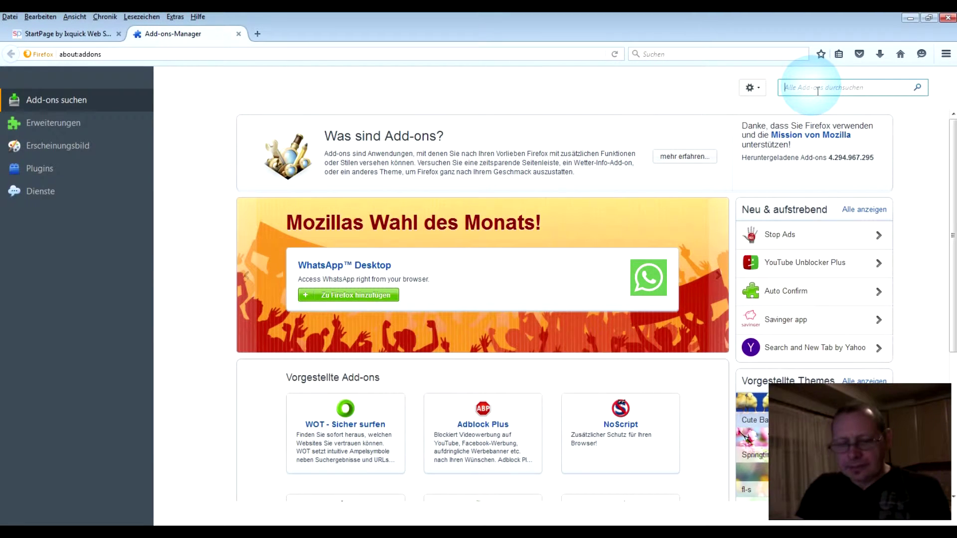
text(adblo)
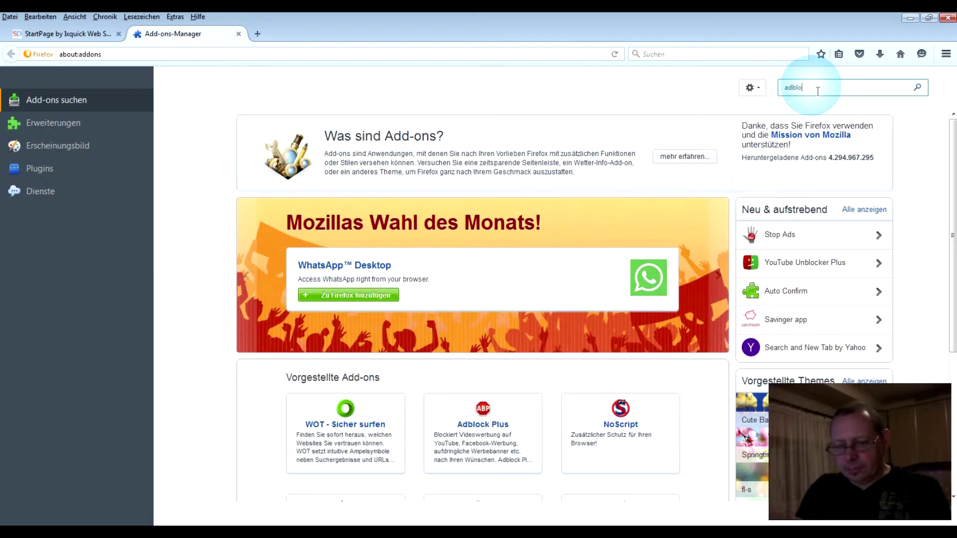
text(ck plus)
key(Return)
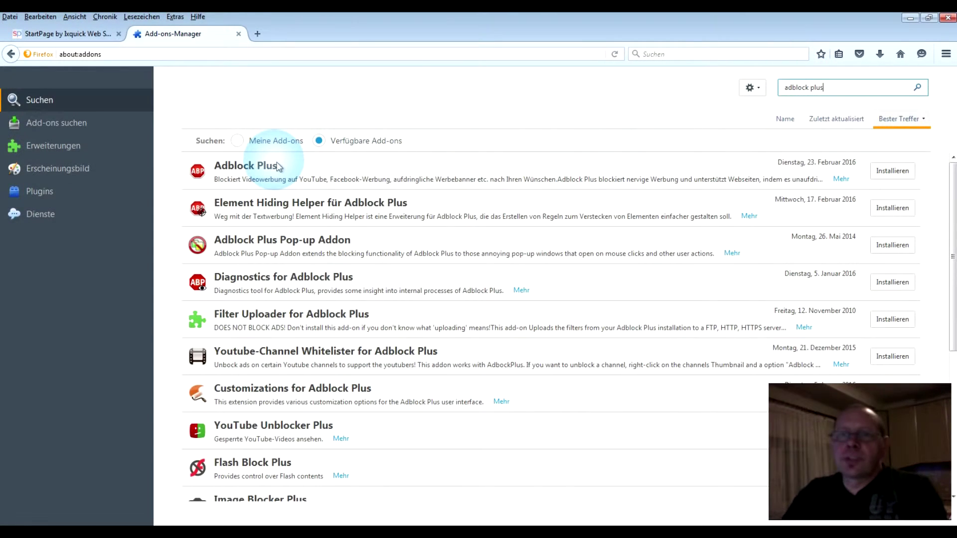
click(891, 172)
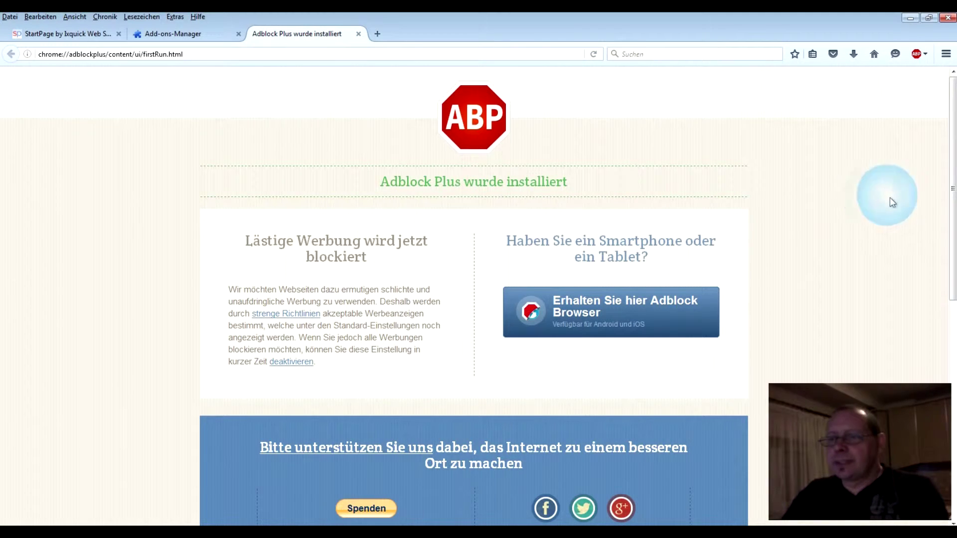
Enable Malware-Blockierung, Social Media-Knöpfe entfernen and Tracking verhindern on the Adblock Plus first-run page
drag(952, 154, 941, 377)
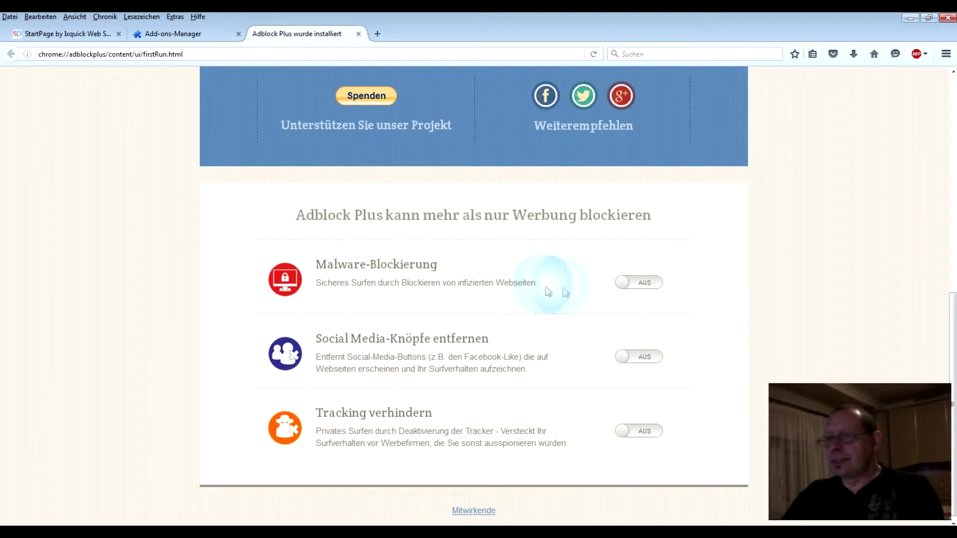
click(636, 286)
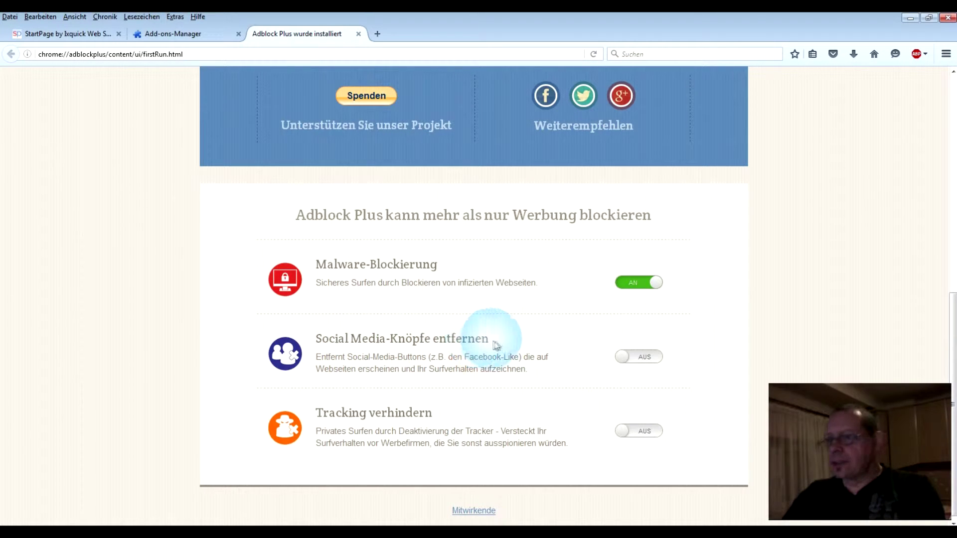
click(643, 360)
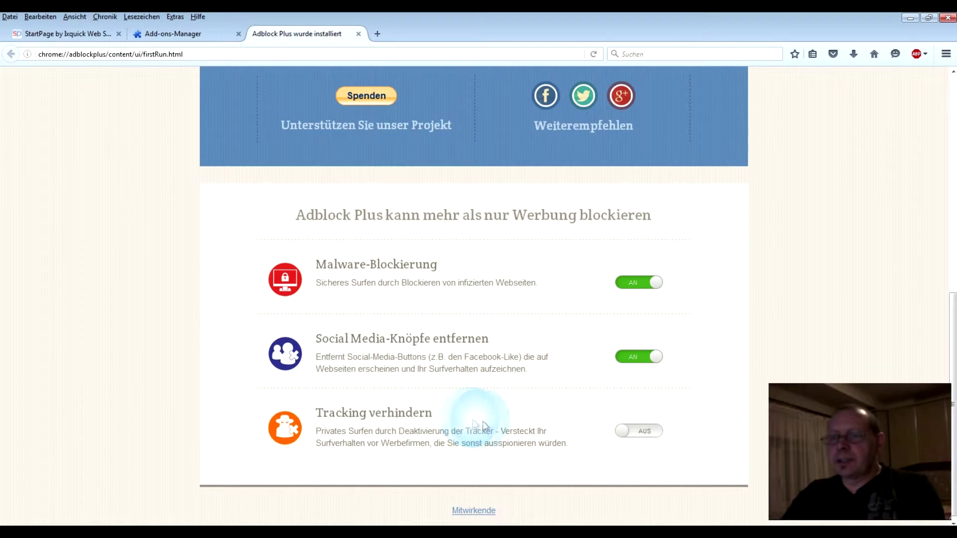
click(646, 437)
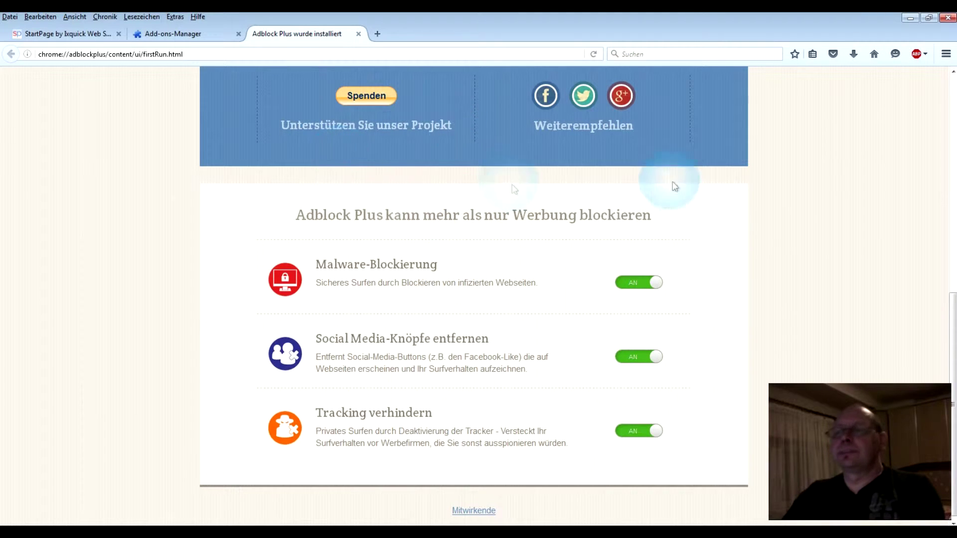
Close the Adblock Plus first-run page and restart Firefox
click(358, 33)
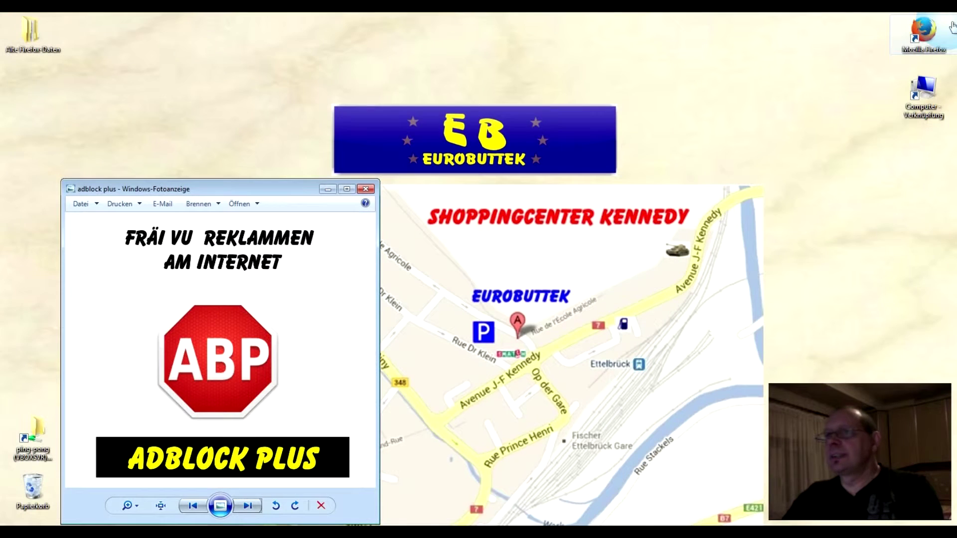
click(947, 17)
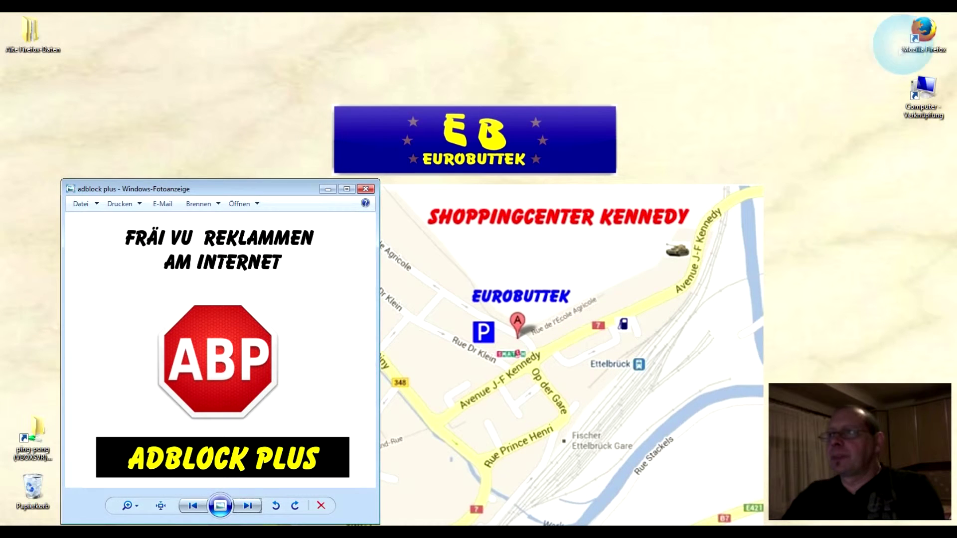
double_click(936, 36)
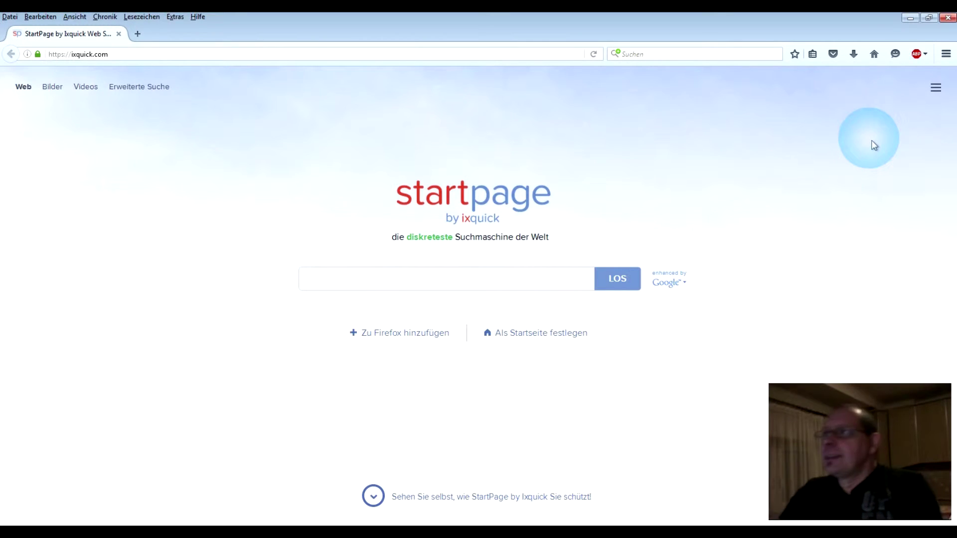
Inspect the blockable elements of the ixquick.com page with Adblock Plus and close the list
click(924, 54)
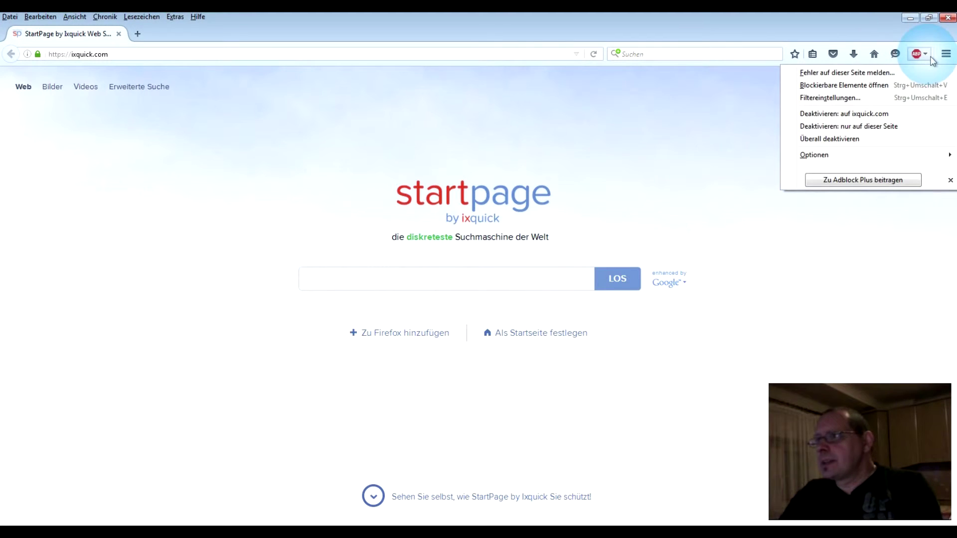
click(870, 91)
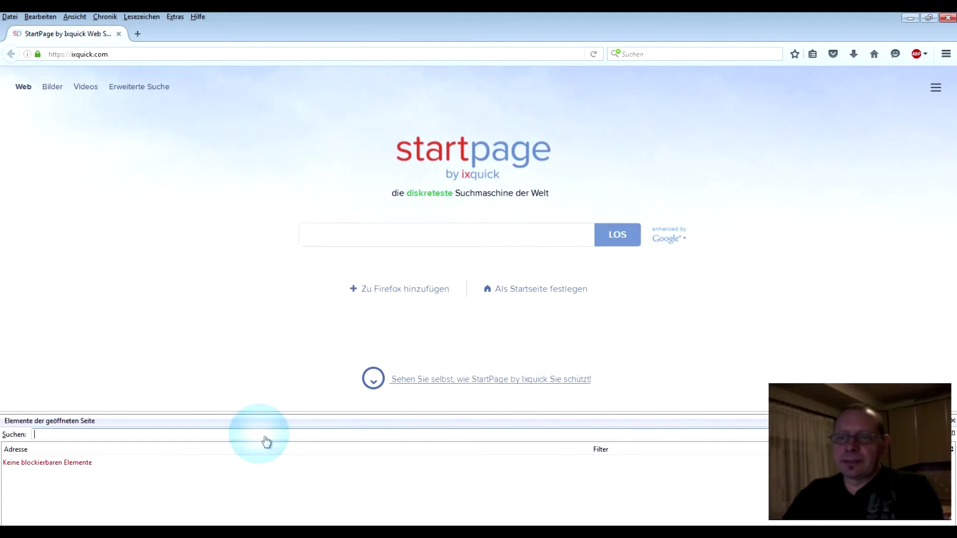
click(953, 420)
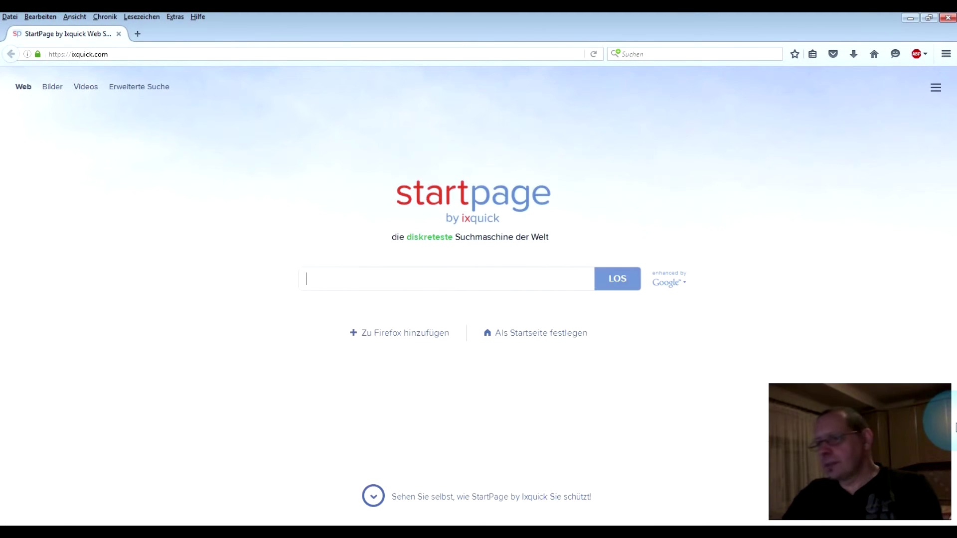
Review the filter subscriptions and own filters in the Adblock Plus filter settings and close the dialog
click(925, 55)
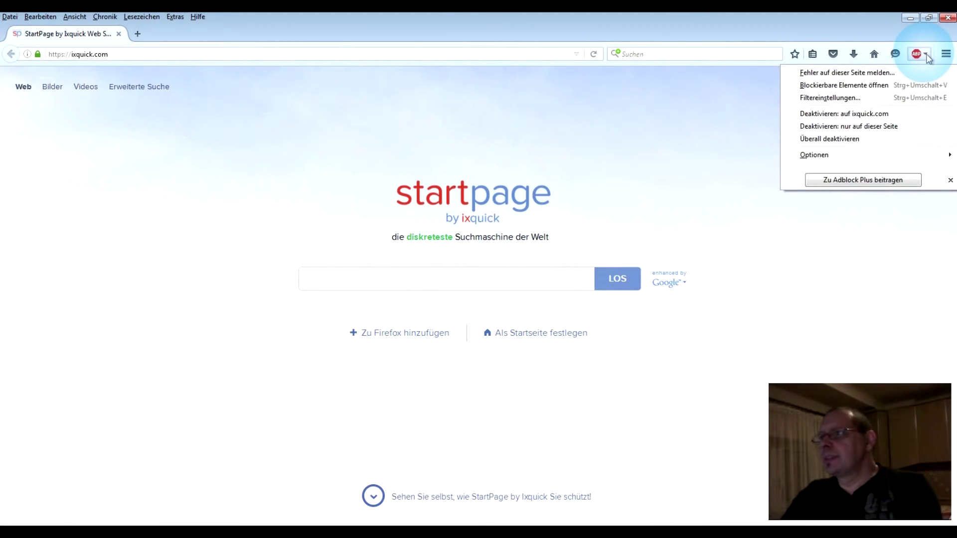
click(861, 97)
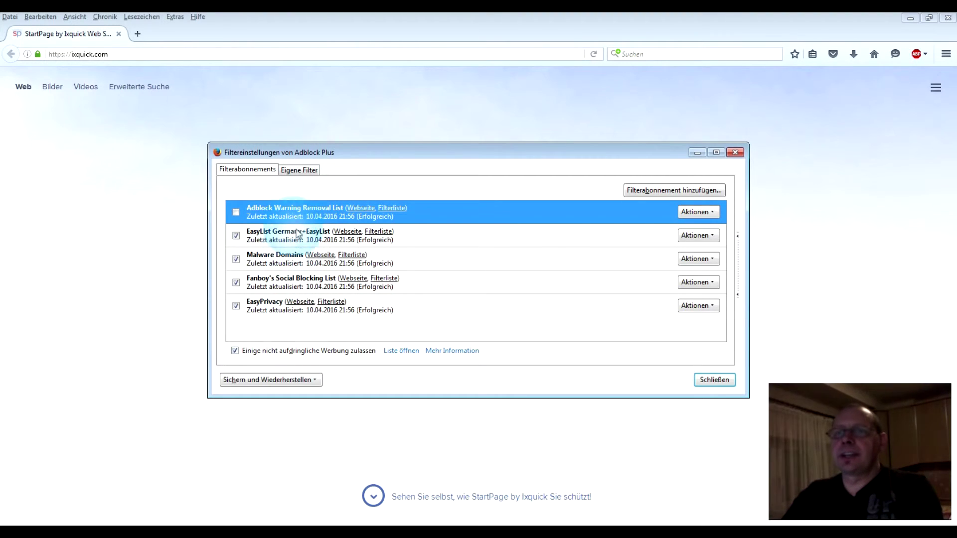
click(300, 174)
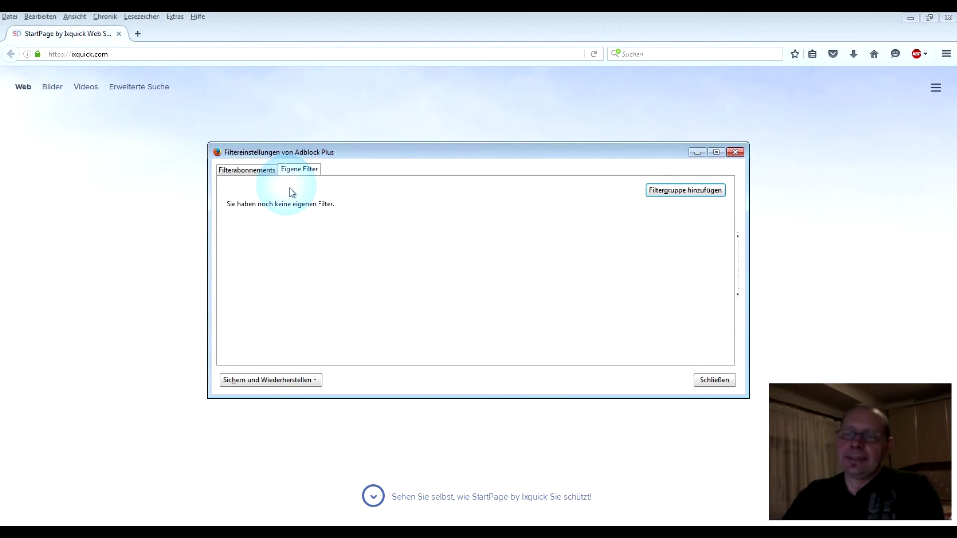
click(734, 152)
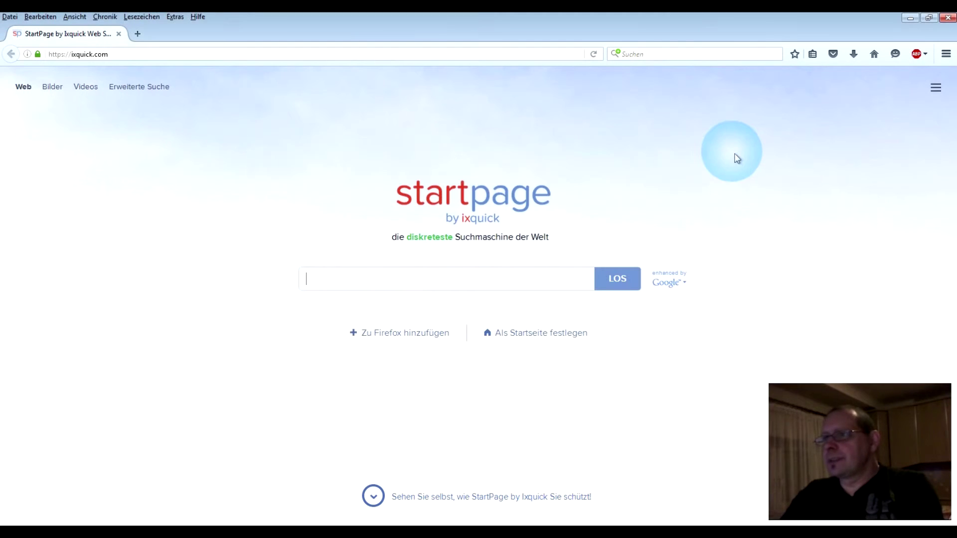
Examine the Adblock Plus options for deactivating blocking on the site, on this page only or everywhere
click(922, 54)
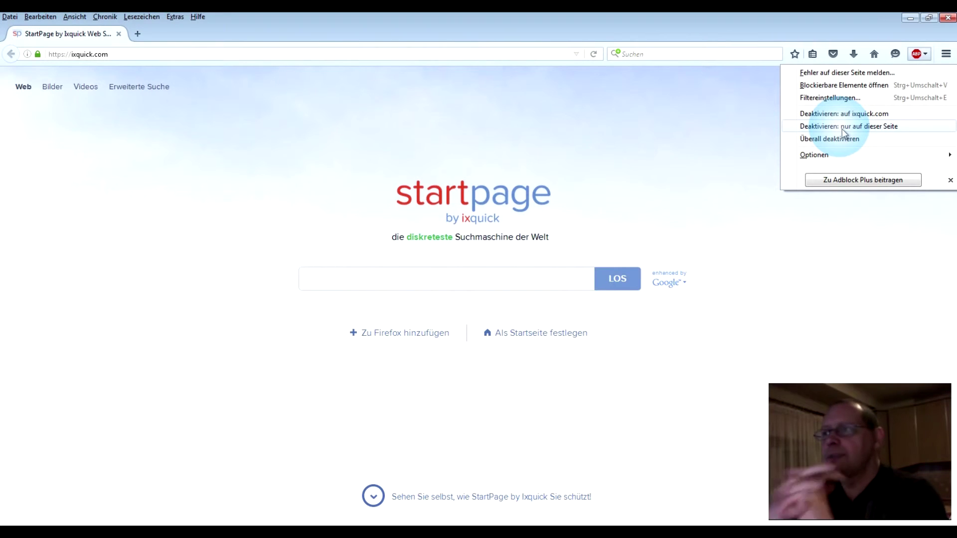
click(923, 55)
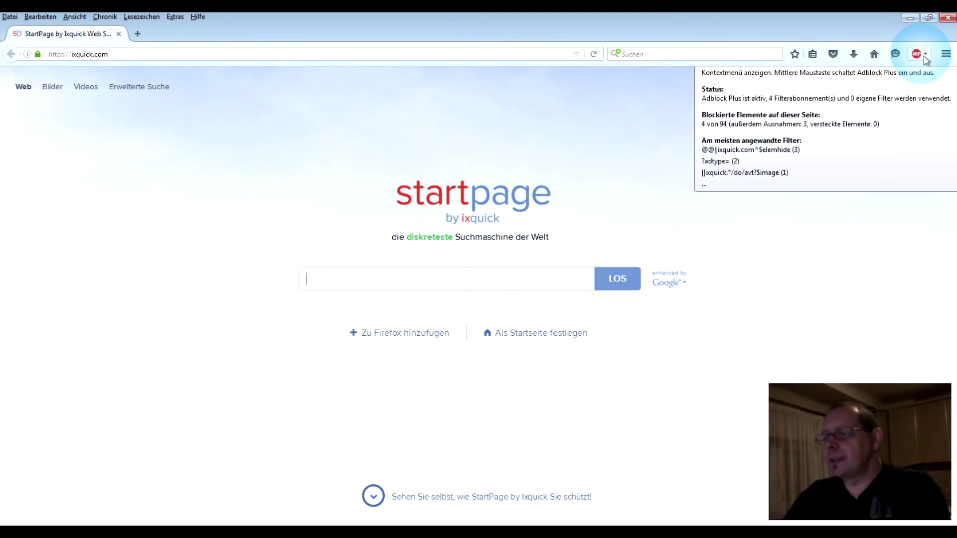